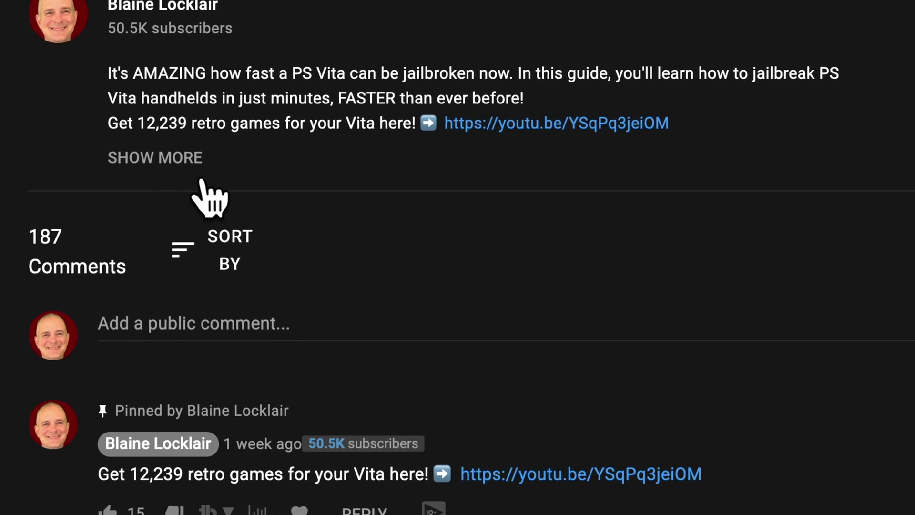
Step: Expand the video's full description and open its Description sheet listing the download links
click(305, 221)
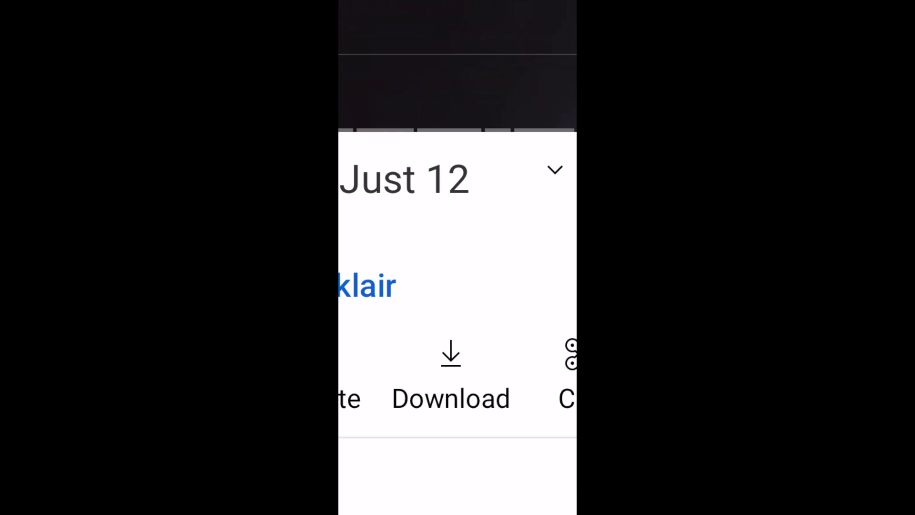
click(564, 173)
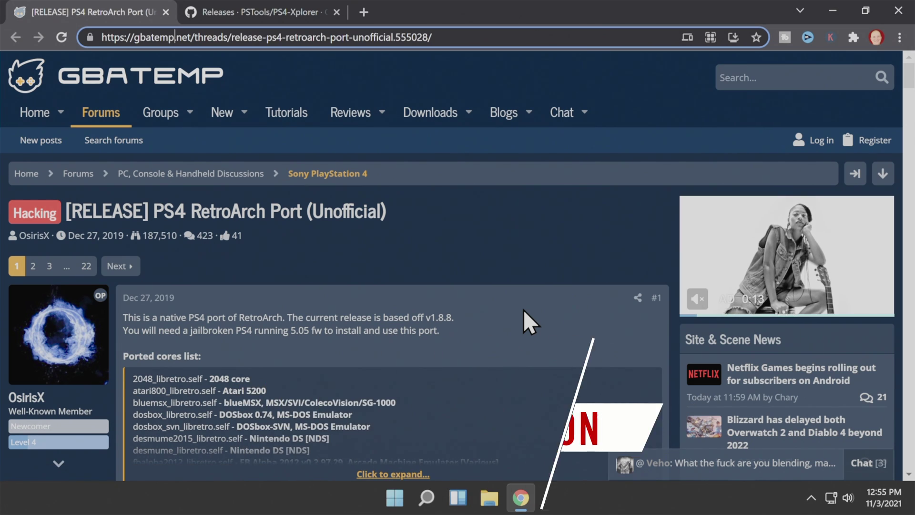
Step: Open the RetroArch_PS4_r4 and Cores_Installer_r4 mega.nz links from the thread in new tabs
scroll(524, 310, down, 5)
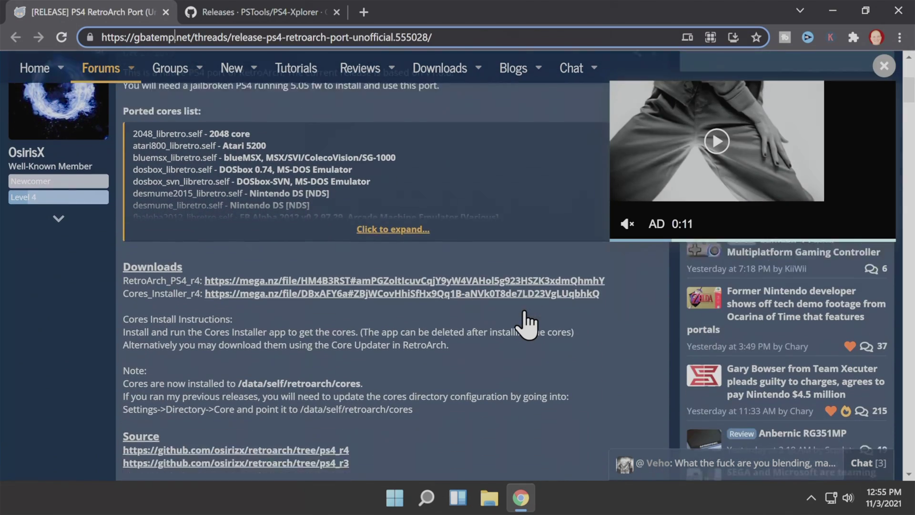
scroll(527, 325, down, 1)
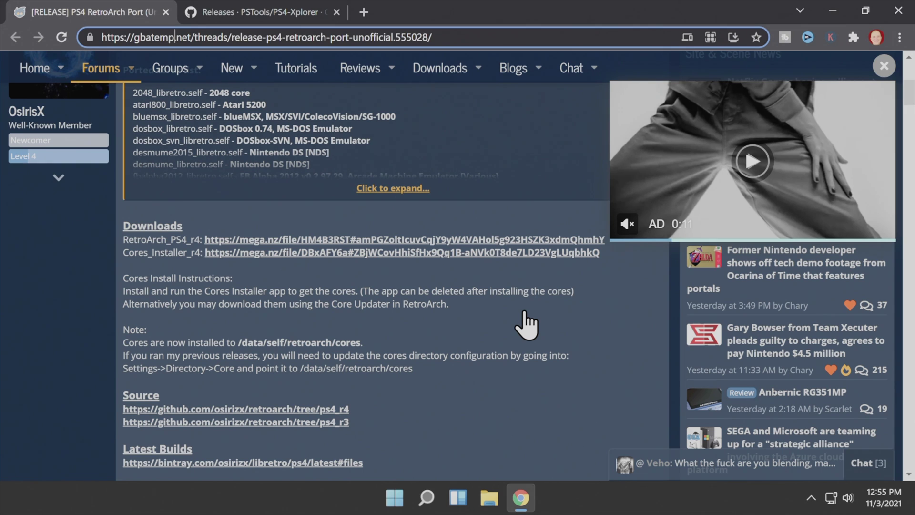
right_click(248, 238)
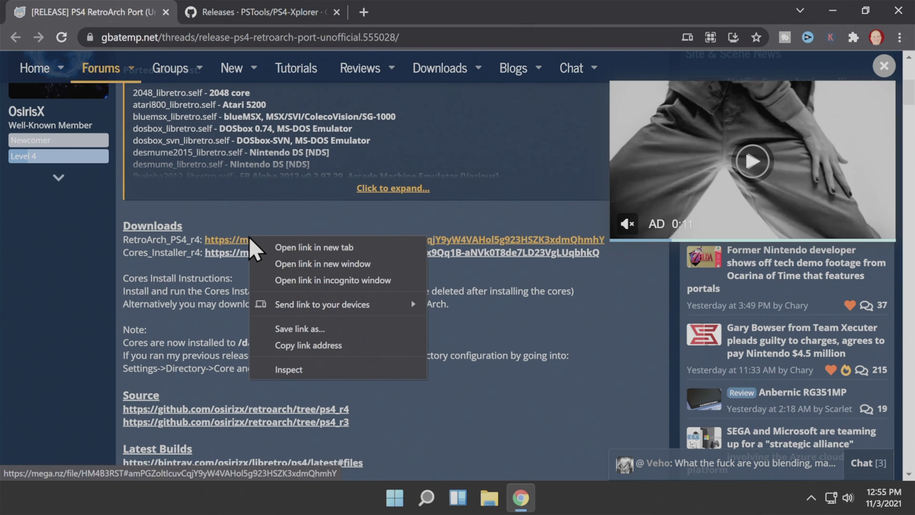
click(289, 244)
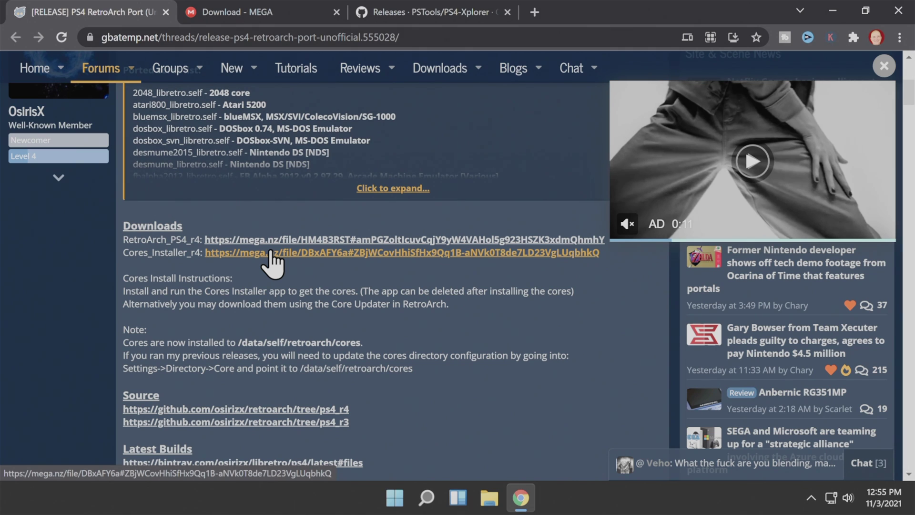
right_click(270, 251)
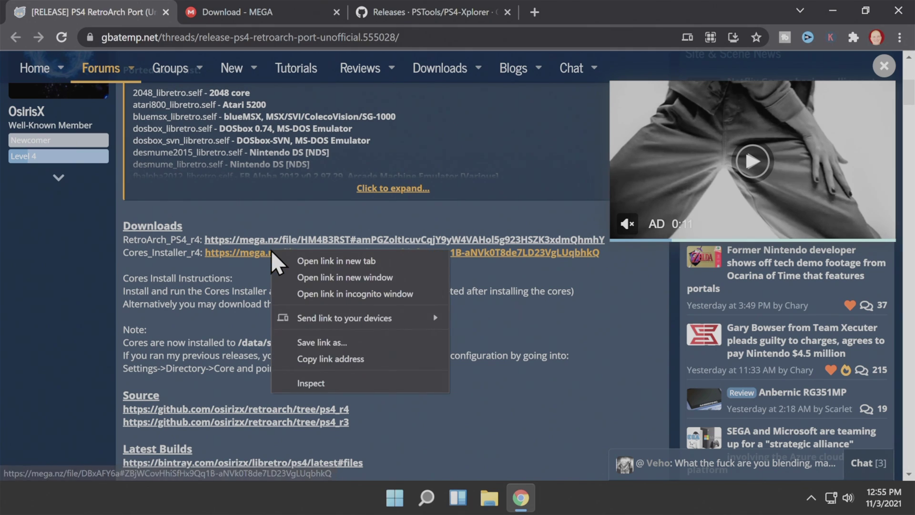
click(305, 260)
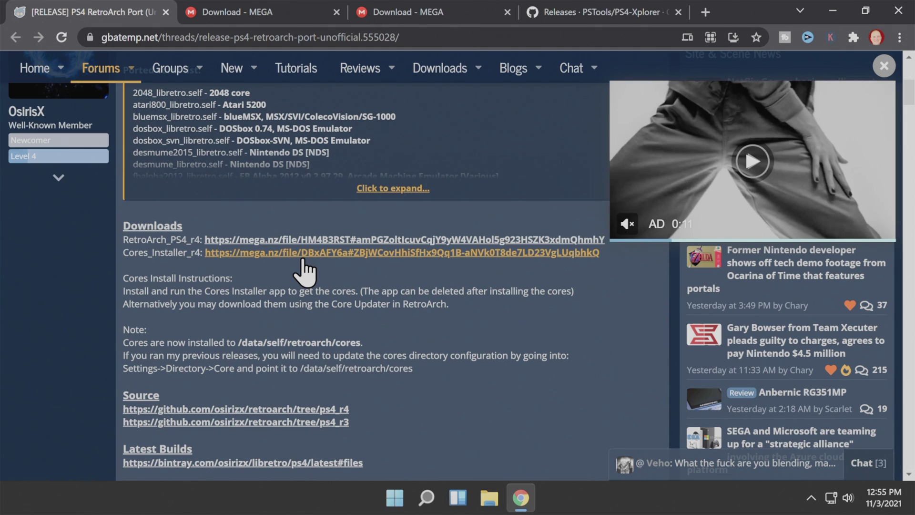
key(ctrl+Tab)
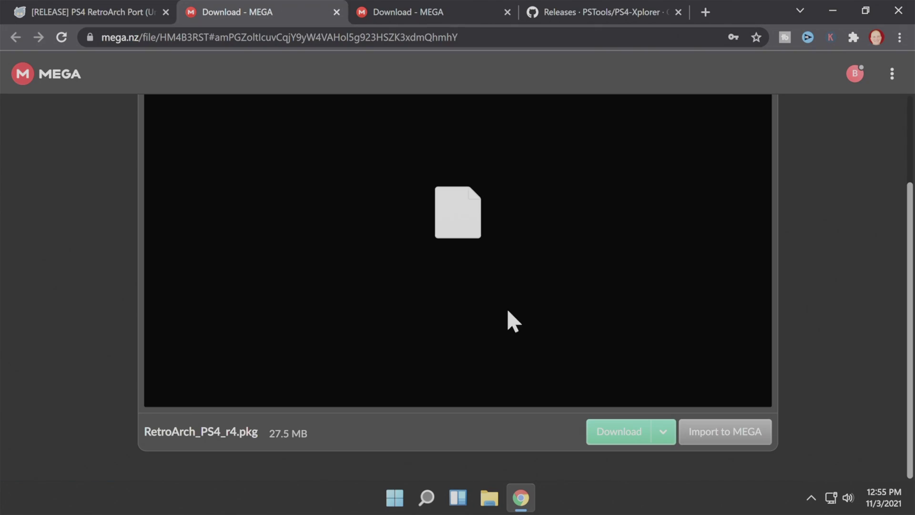
Step: Download RetroArch_PS4_r4.pkg and the 1.27 GB Cores_Installer_r4.1.pkg from their MEGA pages
click(655, 439)
click(648, 434)
click(647, 434)
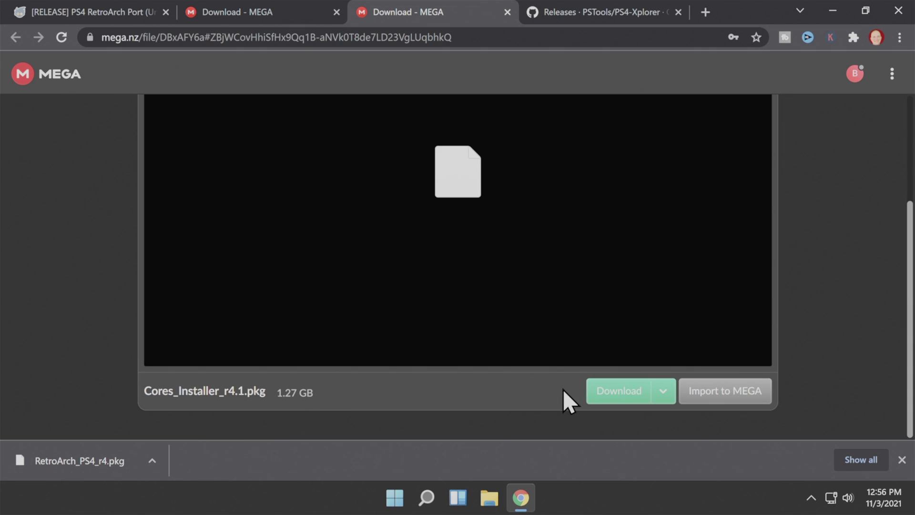
click(639, 393)
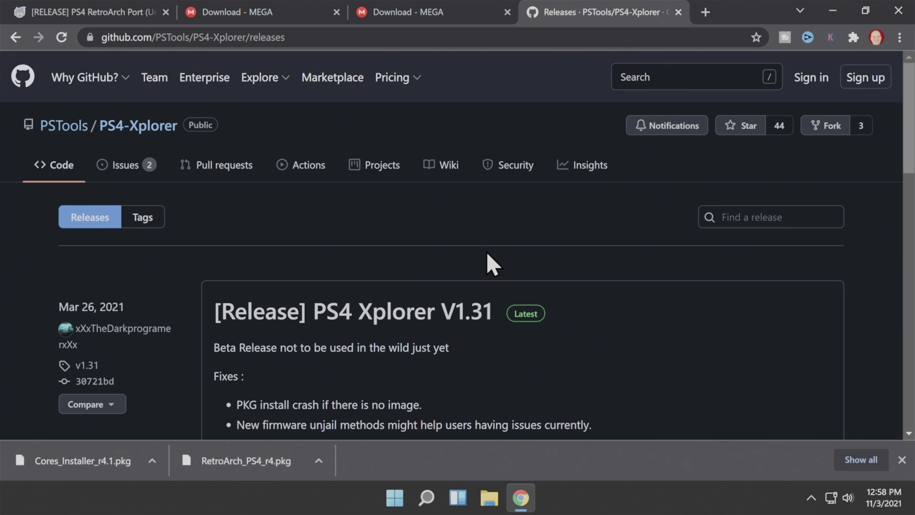
Step: Download the ED1234-LAPY20001...V0131.pkg asset from the PS4 Xplorer V1.31 release
scroll(486, 253, down, 5)
scroll(487, 255, down, 3)
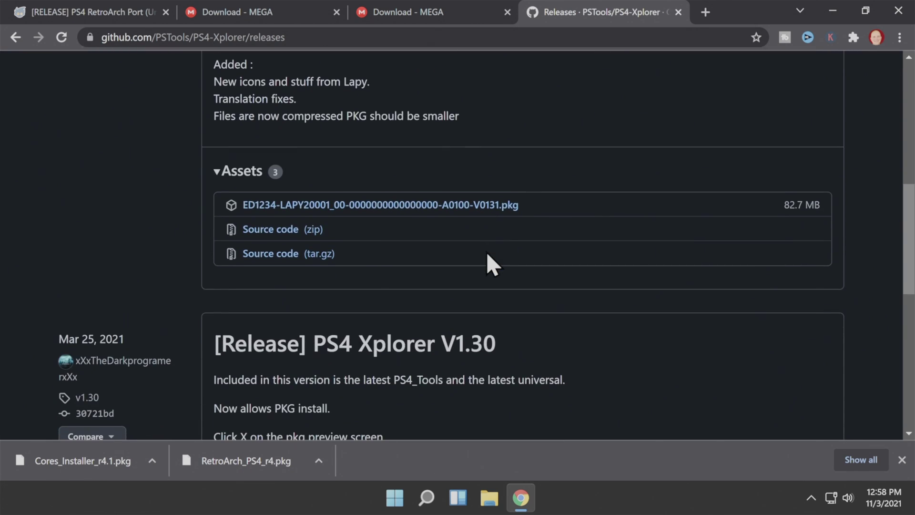
click(461, 206)
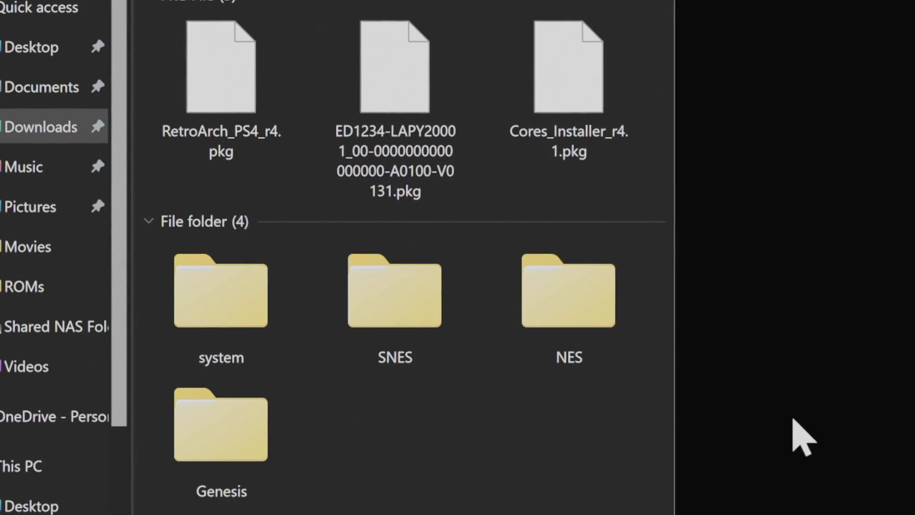
Step: Select RetroArch_PS4_r4.pkg in the Downloads folder alongside the other two .pkg files
click(271, 124)
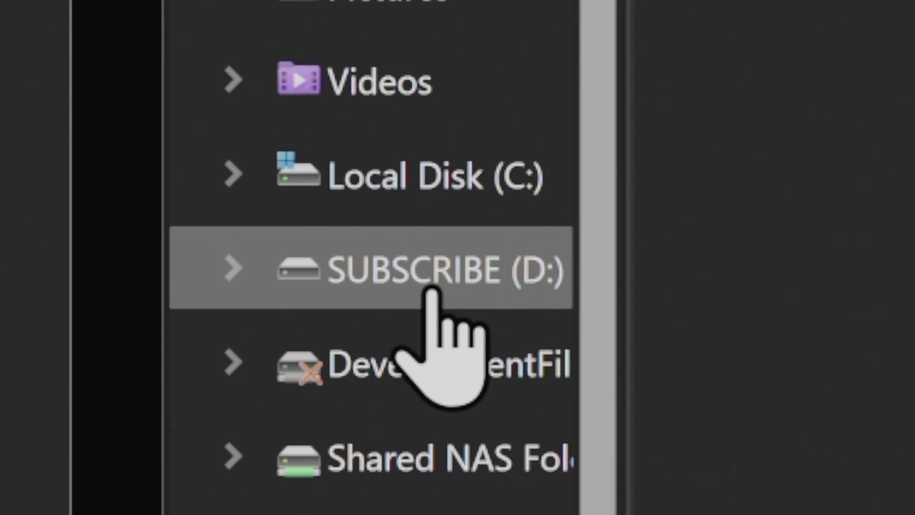
Step: Copy the three .pkg files and system, SNES, NES, Genesis folders onto SUBSCRIBE (D:), then close both windows
click(462, 306)
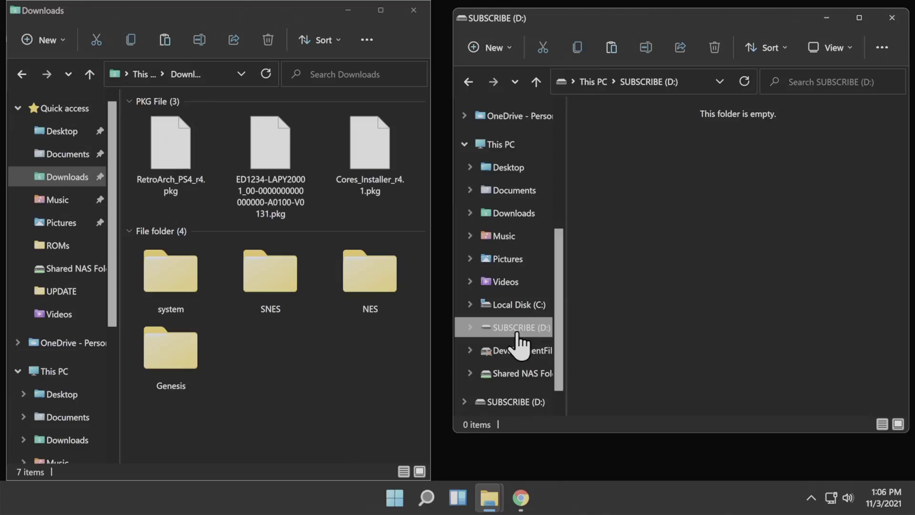
click(368, 387)
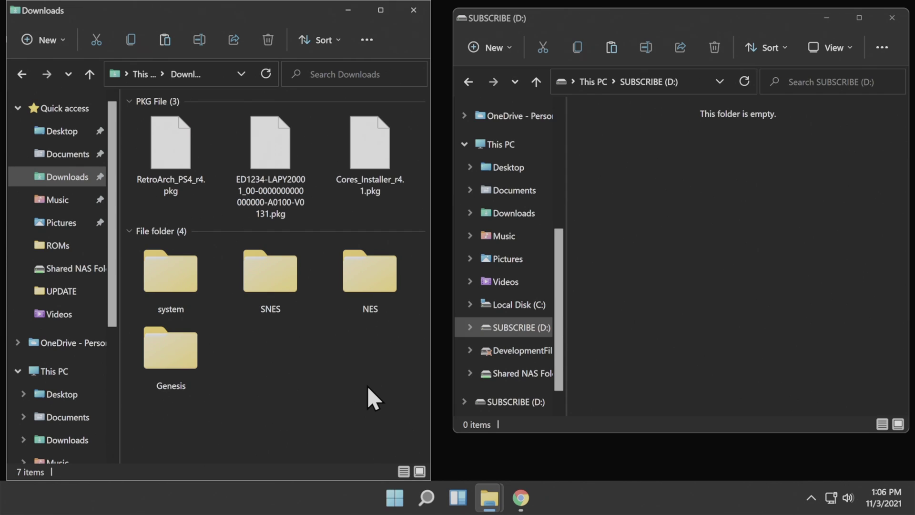
drag(367, 385, 611, 185)
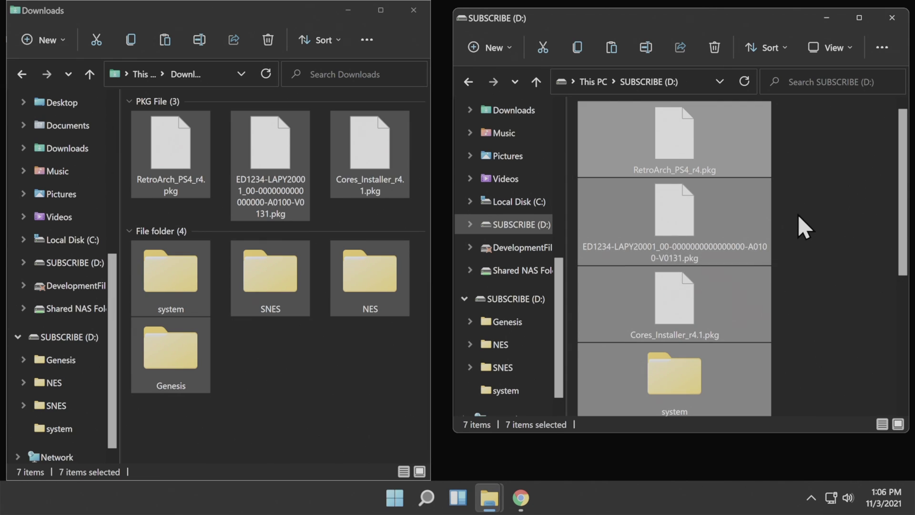
click(889, 16)
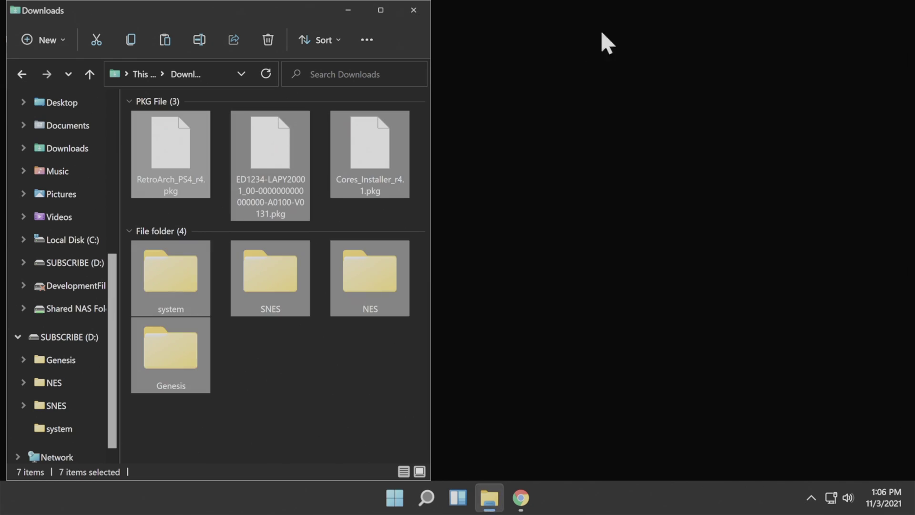
click(412, 14)
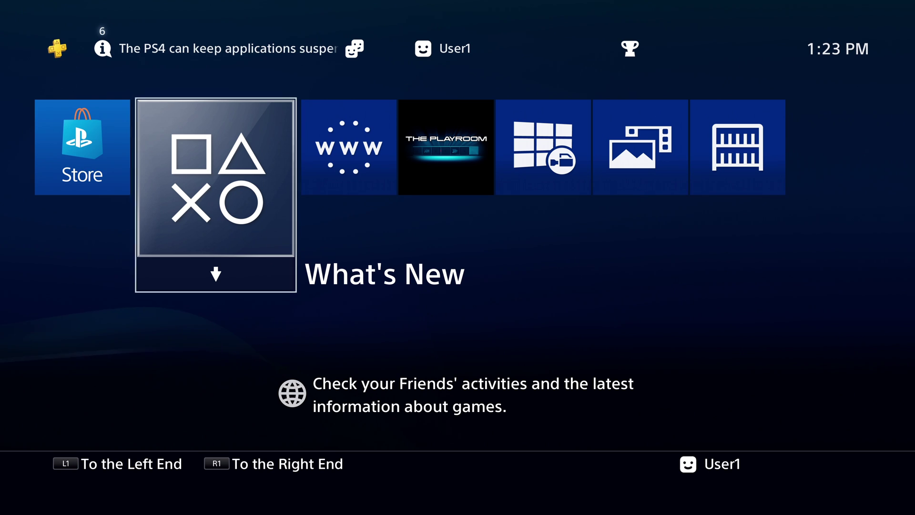
Step: Start the PS4 Internet Browser and show its Bookmarks list with the Al Azif exploit host
key(Right)
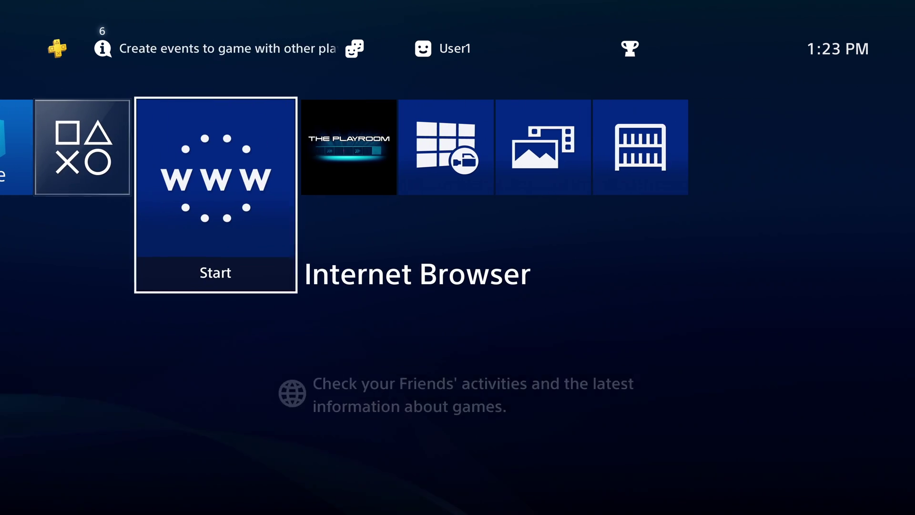
key(Return)
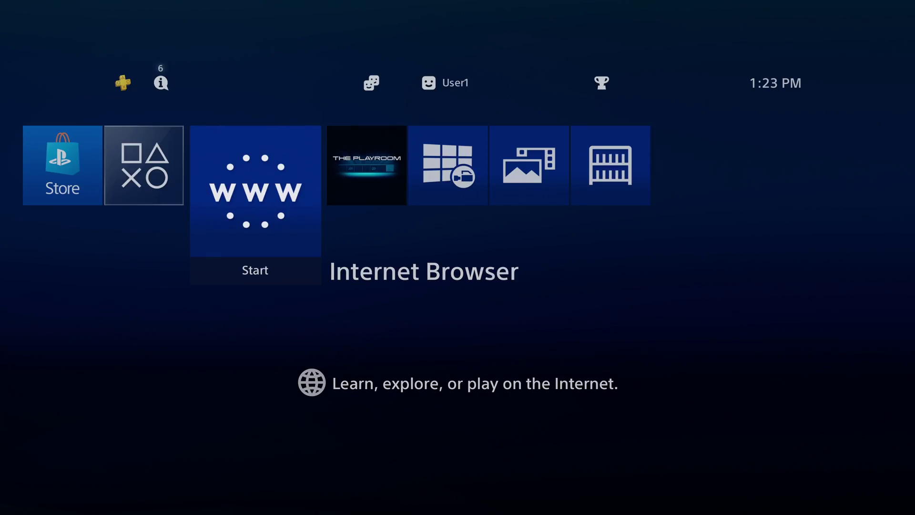
key(Menu)
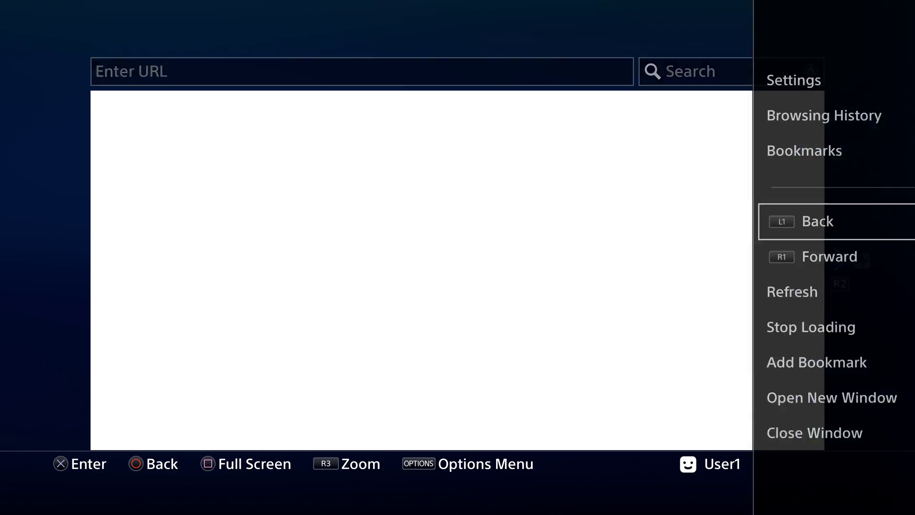
key(Up)
key(Return)
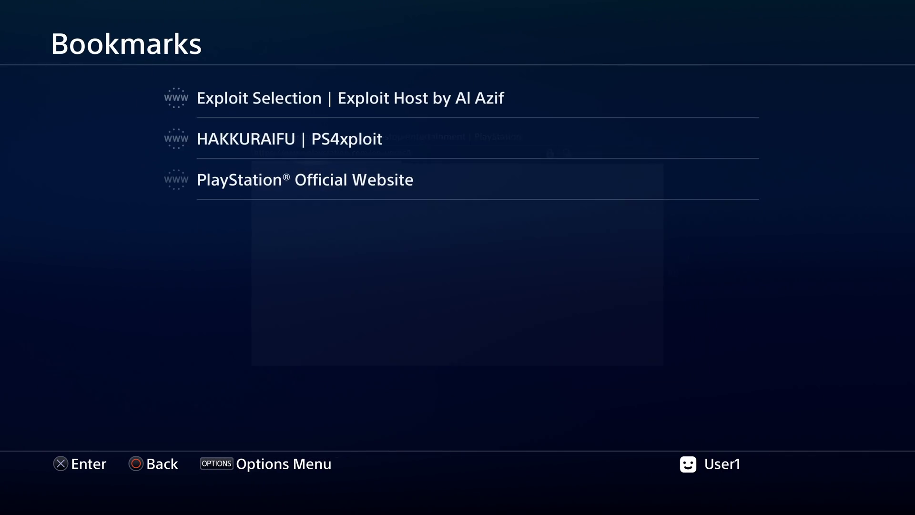
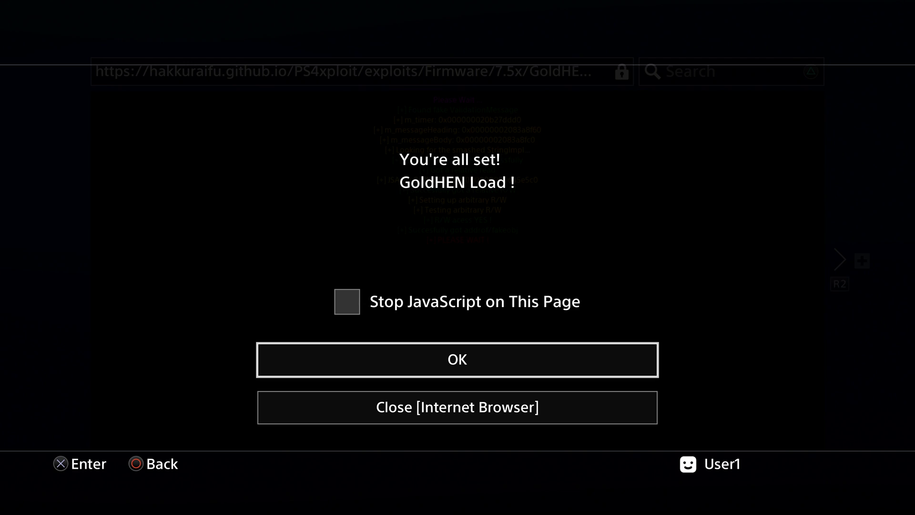
Step: Exit the Internet Browser with GoldHEN v1.1 loaded and return to the home screen
key(super)
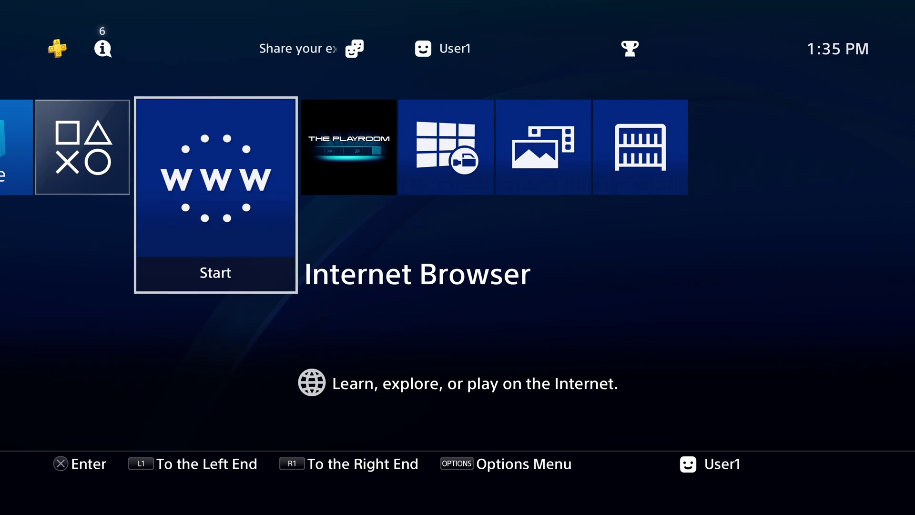
Step: Open Settings > Debug Settings > Game > Package Installer to list the .pkg files
key(Up)
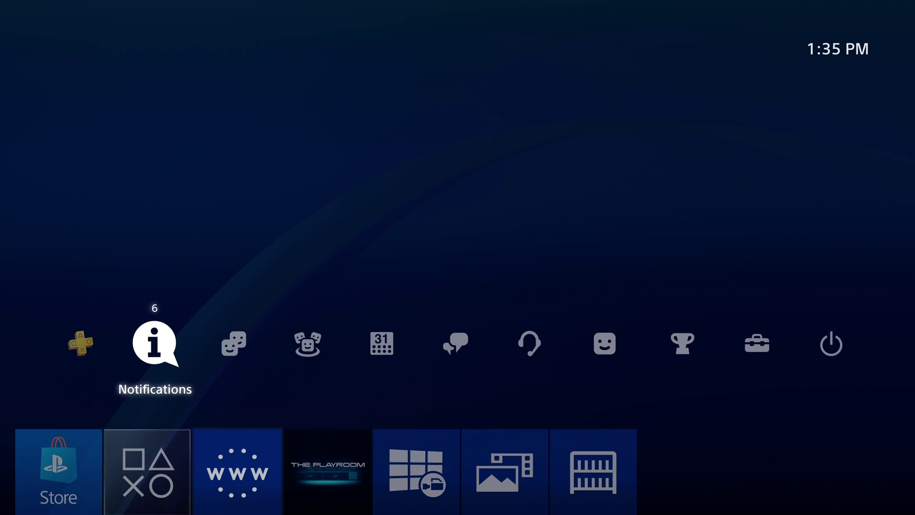
key(Right)
key(Right)
key(Right)
key(Right)
key(Right)
key(Right)
key(Right)
key(Right)
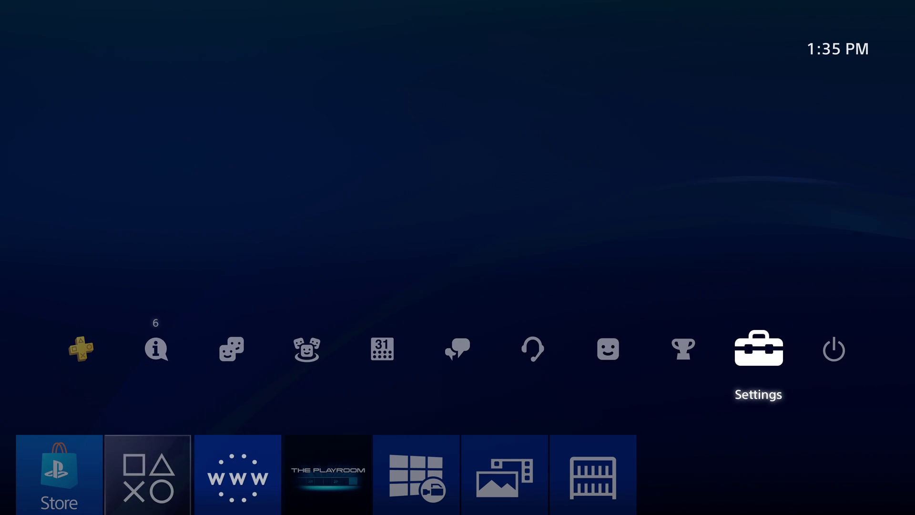
key(Return)
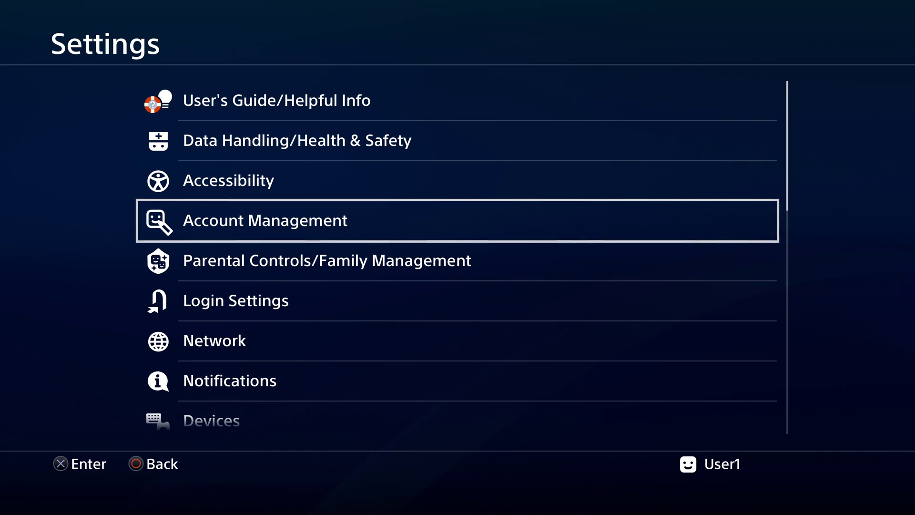
key(Down)
key(Down)
key(Down)
key(Down)
key(Down)
key(Down)
key(Down)
key(Down)
key(Down)
key(Down)
key(Down)
key(Down)
key(Down)
key(Down)
key(Down)
key(Down)
key(Down)
key(Down)
key(Down)
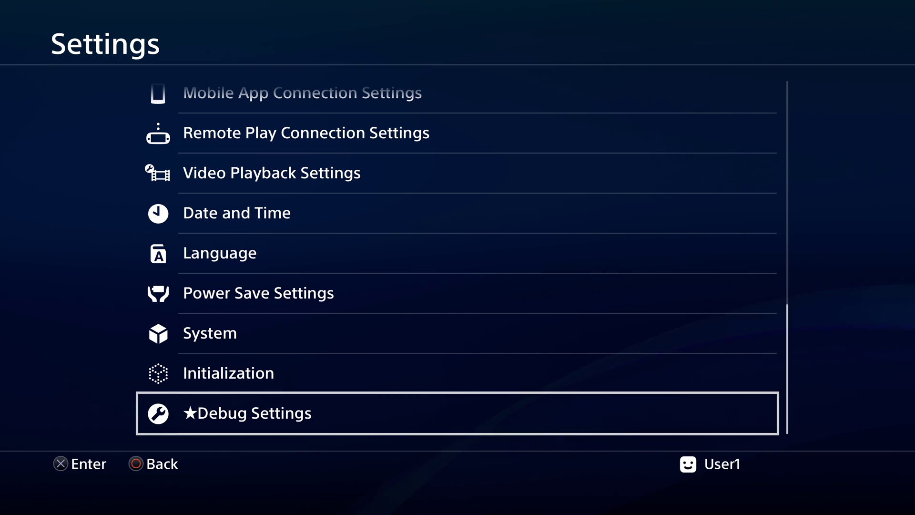
key(Return)
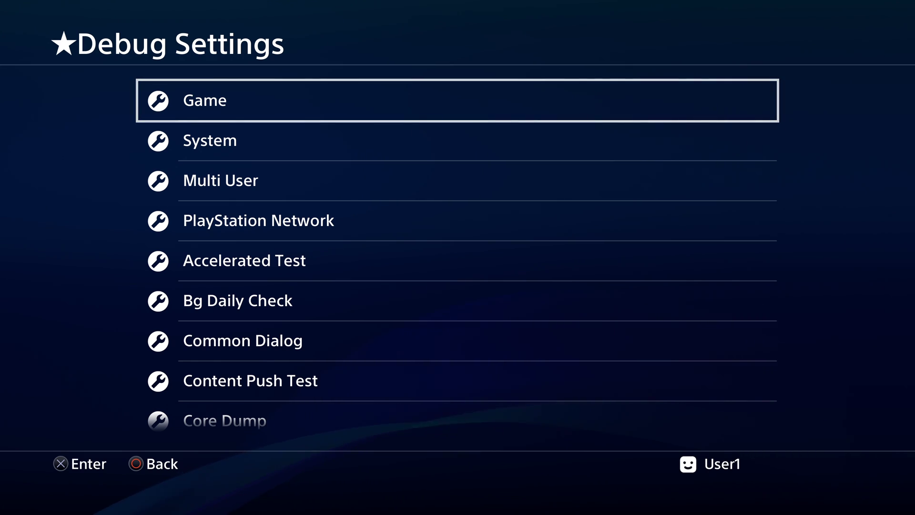
key(Return)
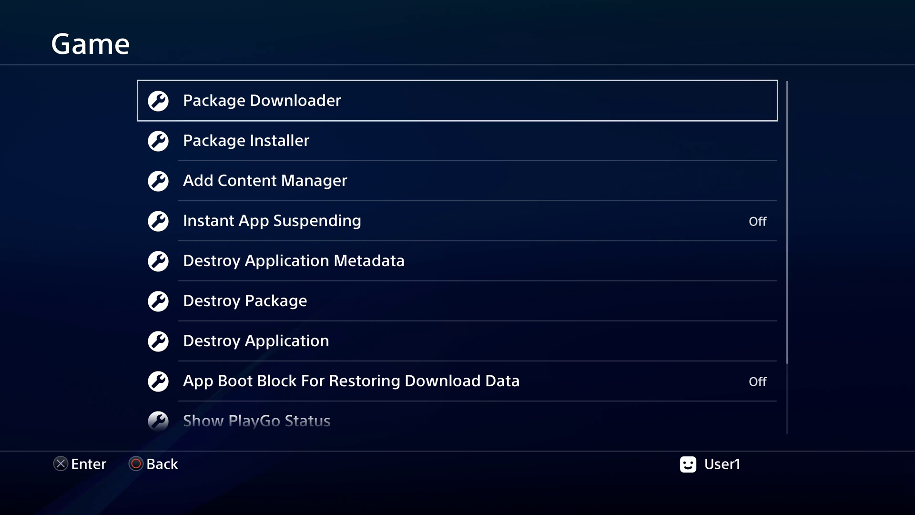
key(Down)
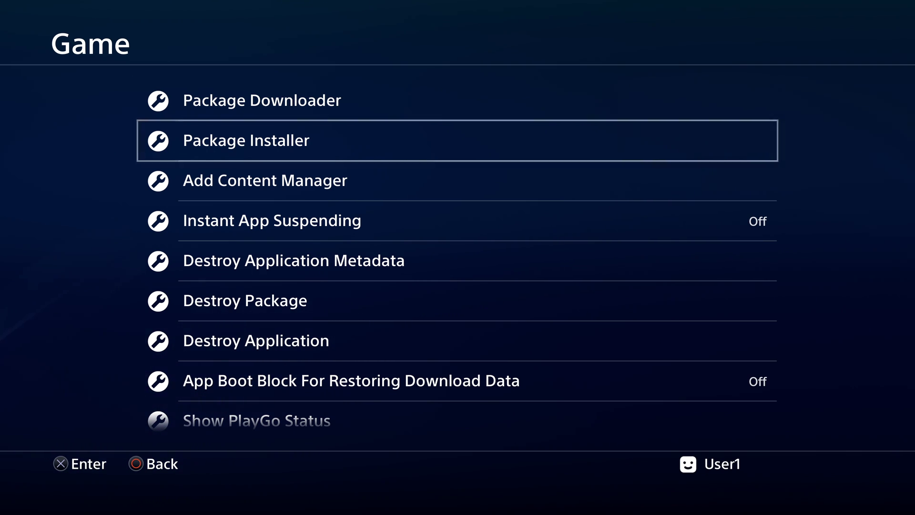
key(Return)
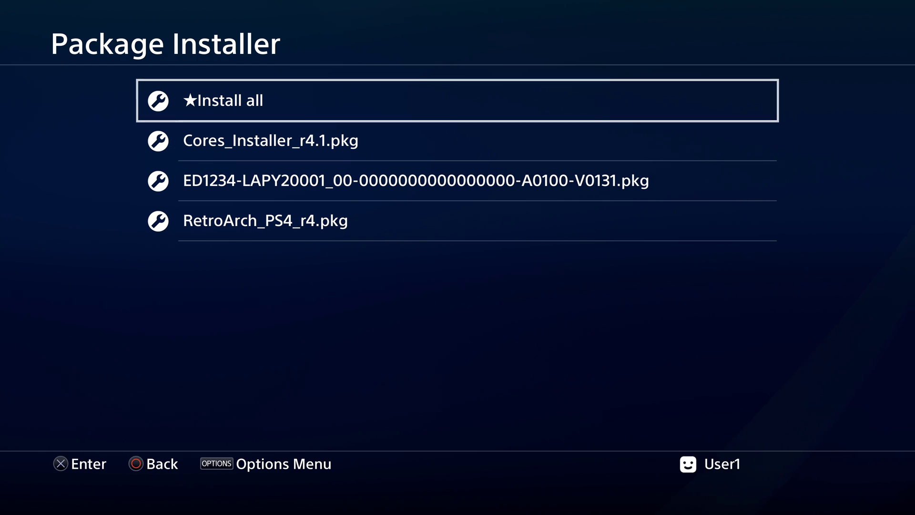
Step: Install all three packages, including RetroArch_PS4_r4.pkg, then go back to the home screen
key(Return)
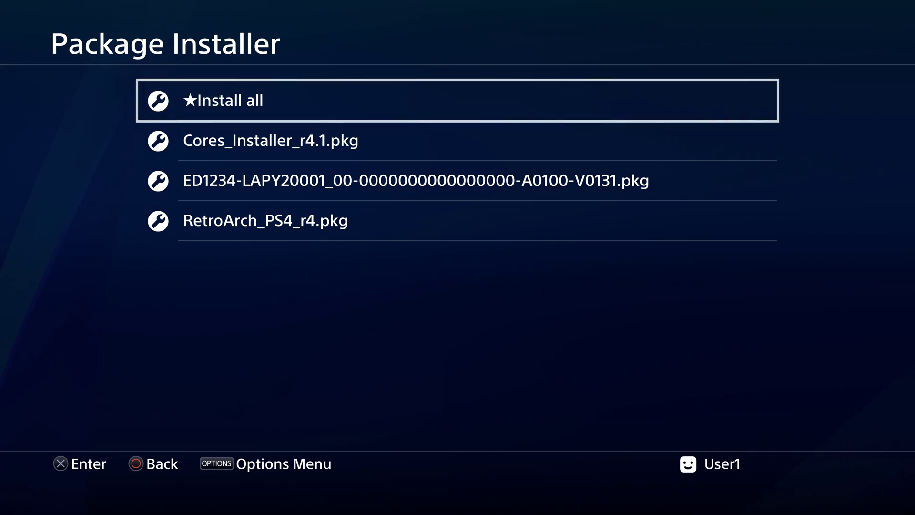
key(Escape)
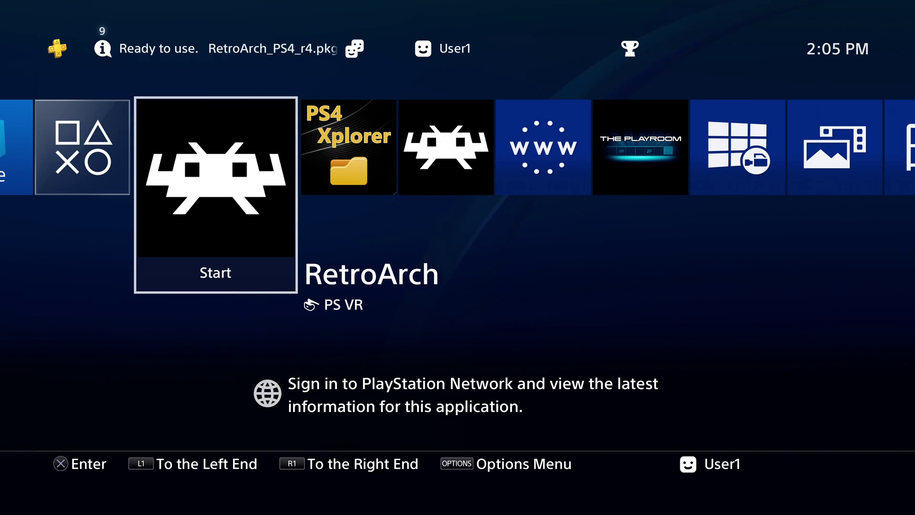
key(Return)
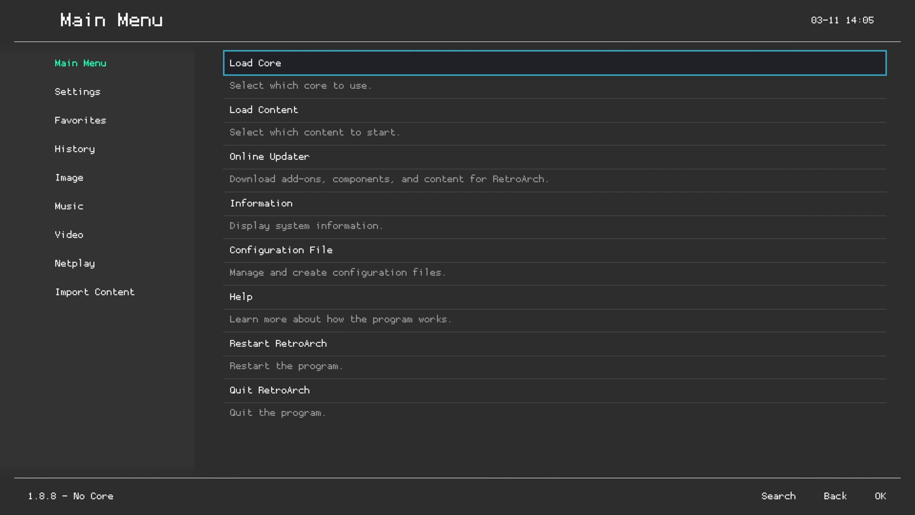
key(Down)
key(Down)
key(Down)
key(Down)
key(Down)
key(Down)
key(Down)
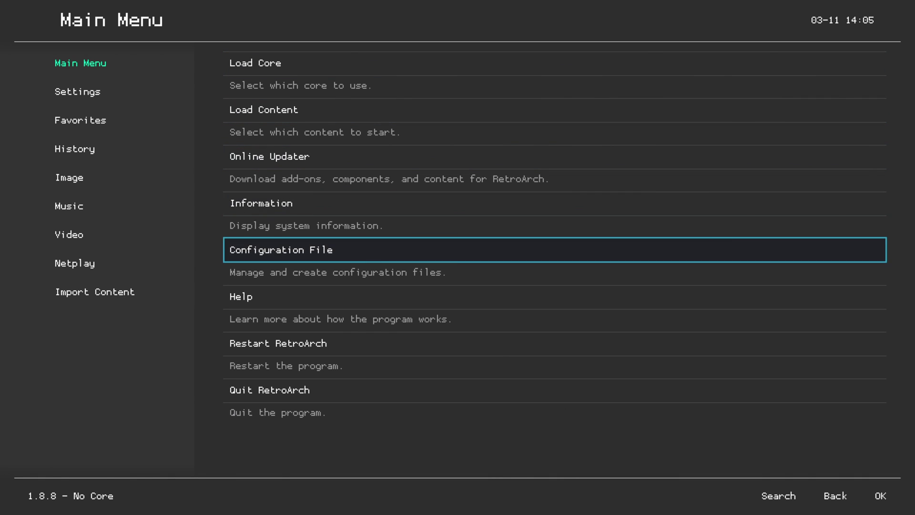
key(Down)
key(Up)
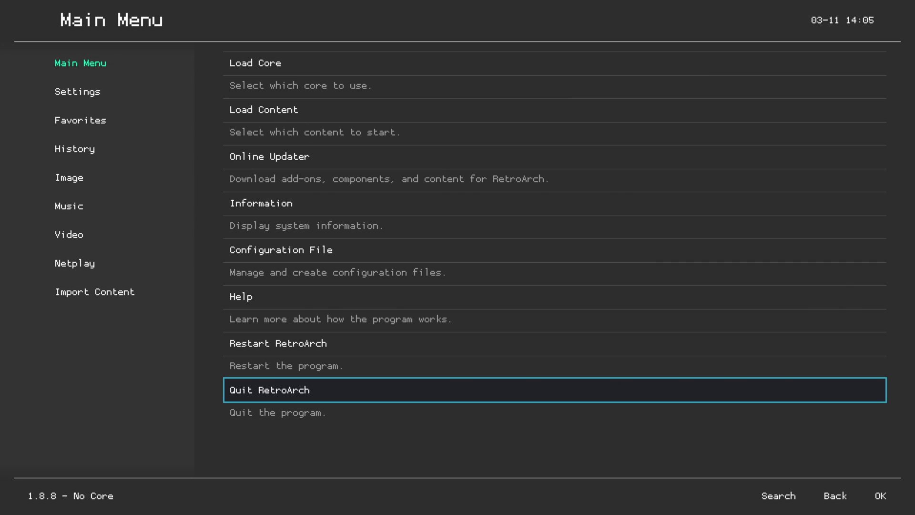
key(Return)
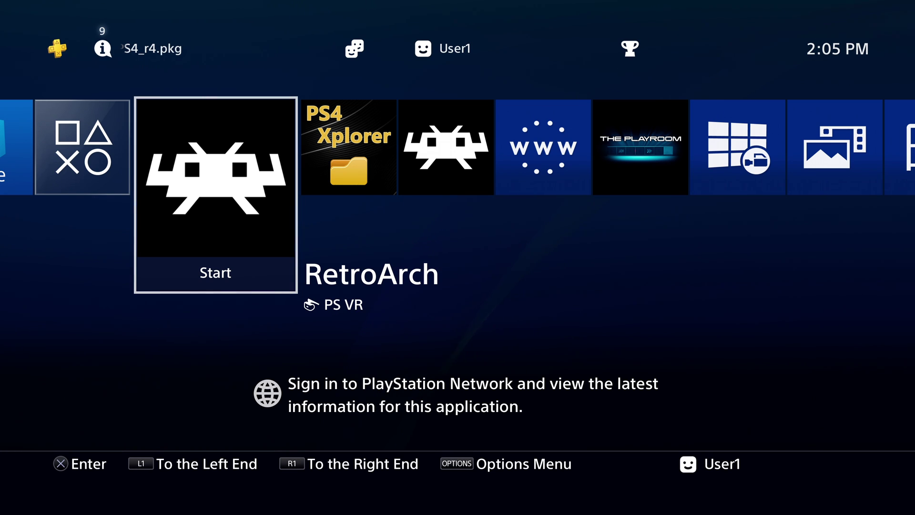
Step: Run RetroArch Cores Installer to install all 74 cores, closing it after 'Done installing cores'
key(Right)
key(Right)
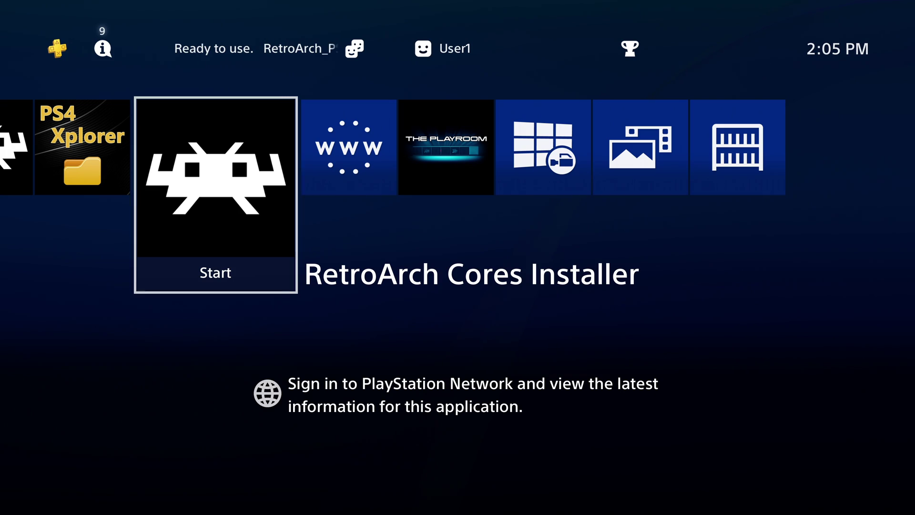
key(Return)
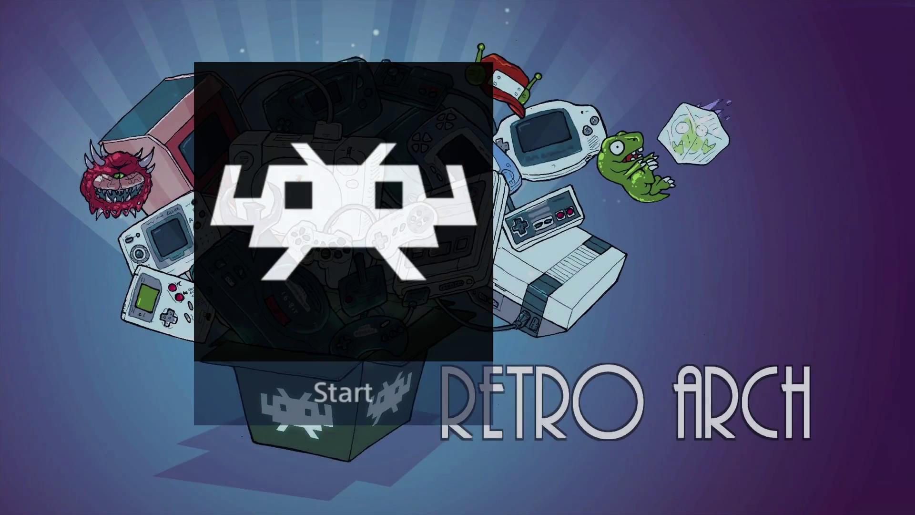
key(Return)
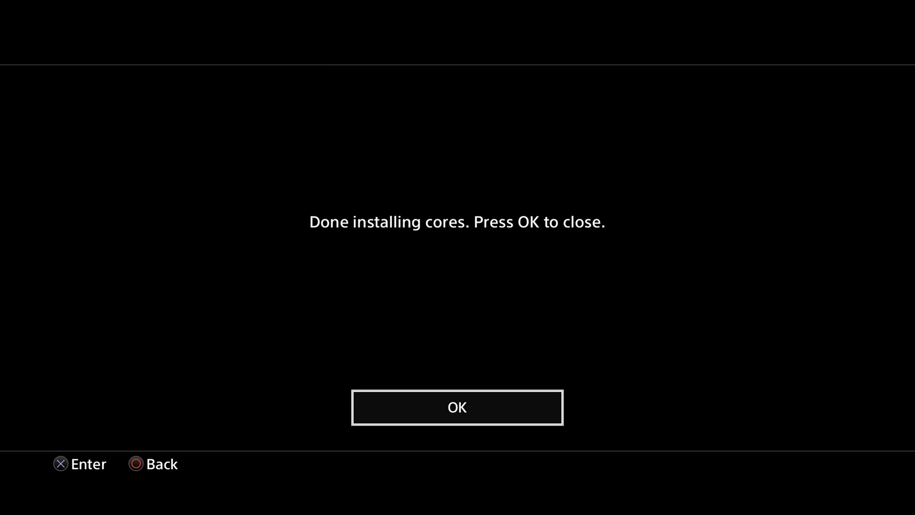
key(Return)
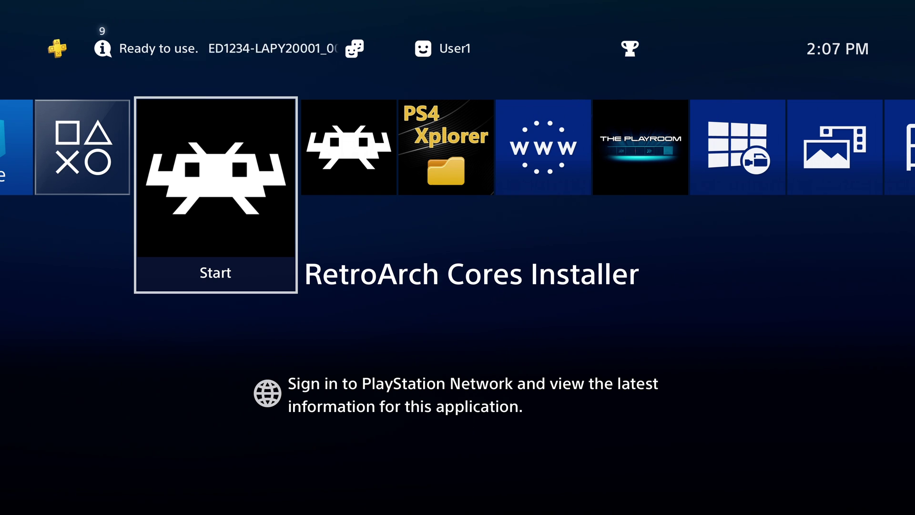
Step: Launch PS4-Xplorer and choose English as its interface language
key(Right)
key(Right)
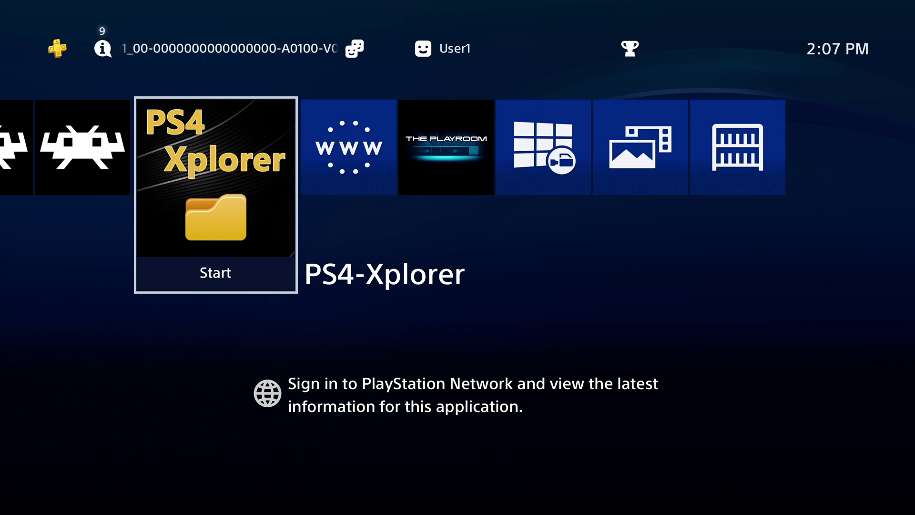
key(Return)
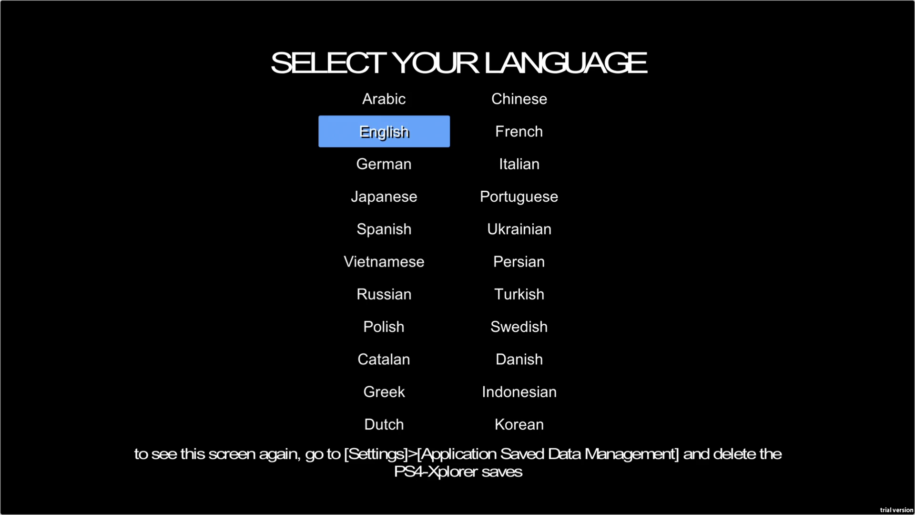
key(Return)
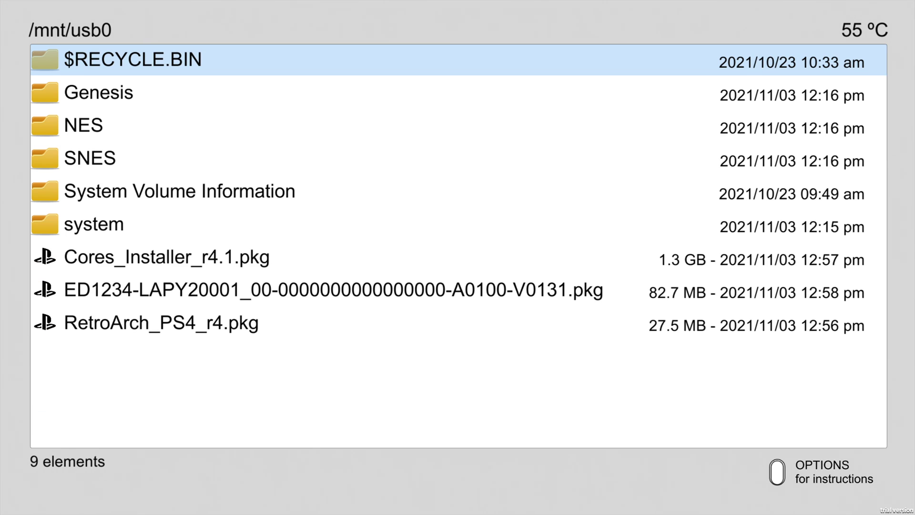
Step: Copy the marked Genesis, NES and SNES folders from /mnt/usb0, then switch to /mnt/usb1
key(Down)
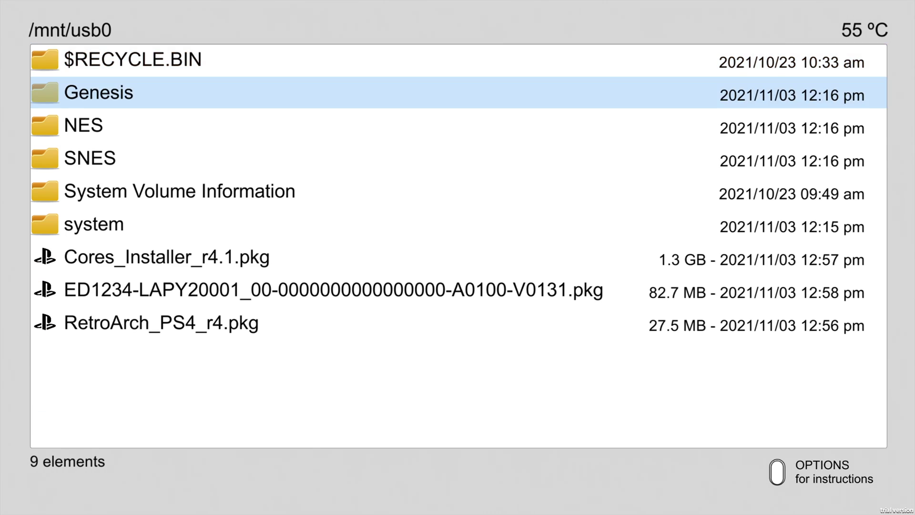
key(Down)
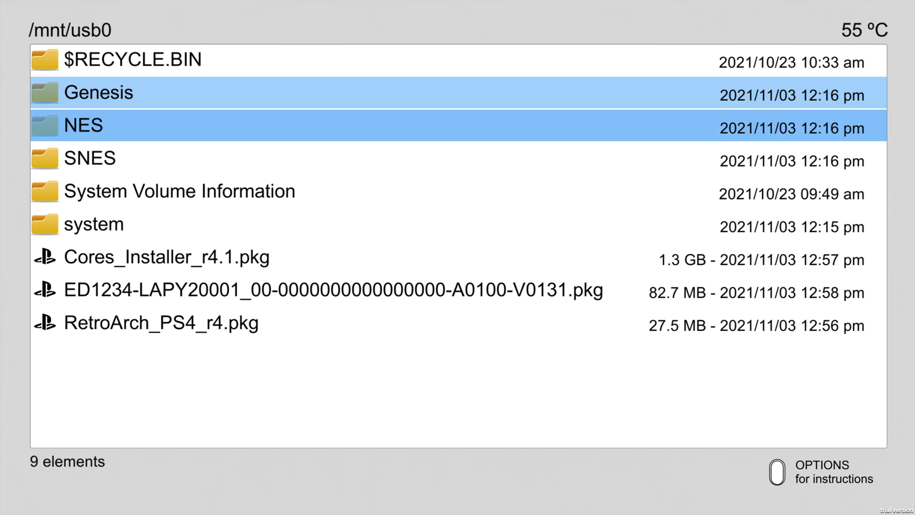
key(Down)
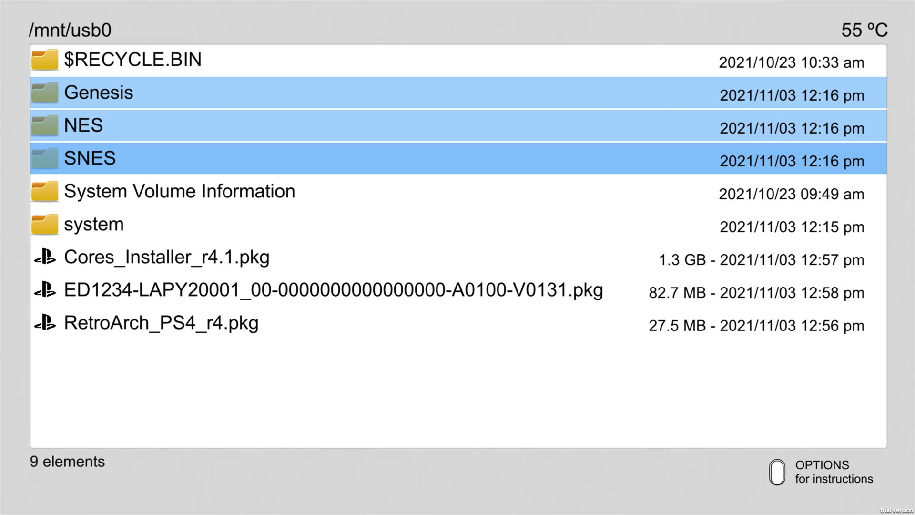
key(Menu)
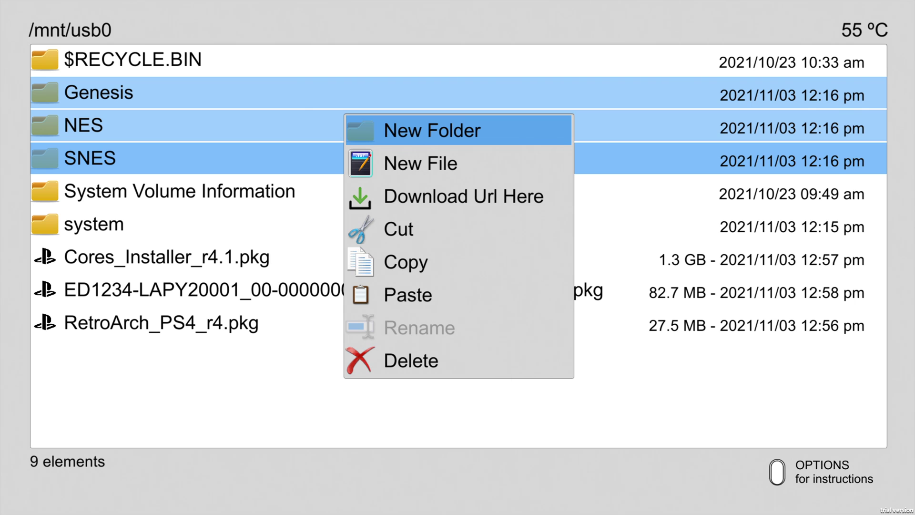
key(Down)
key(Down)
key(Down)
key(Down)
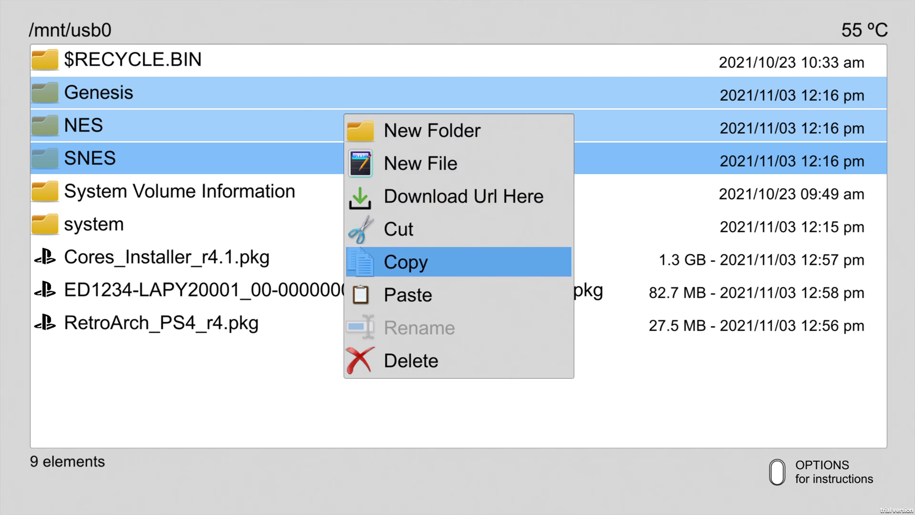
key(Return)
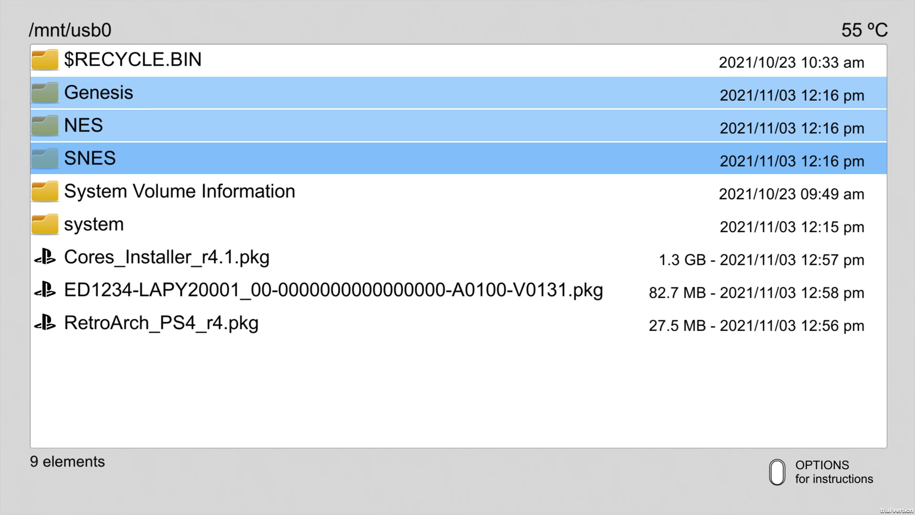
key(Escape)
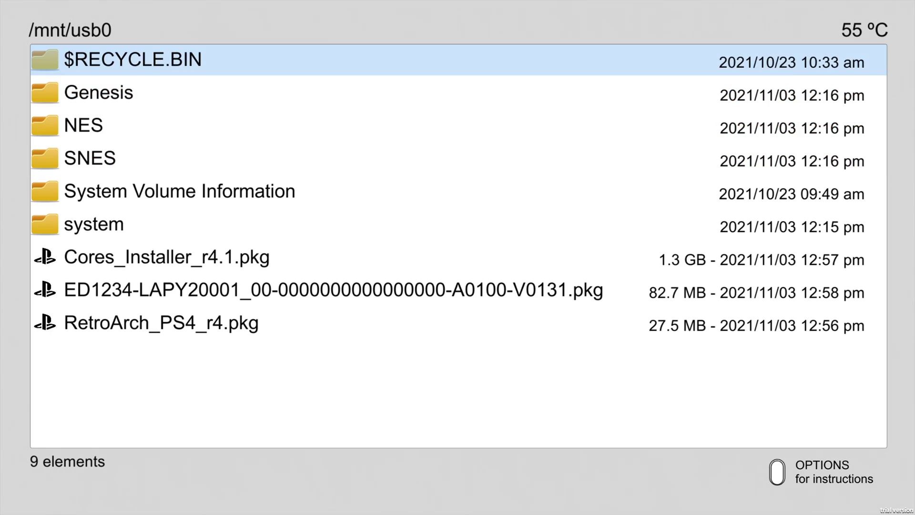
key(Right)
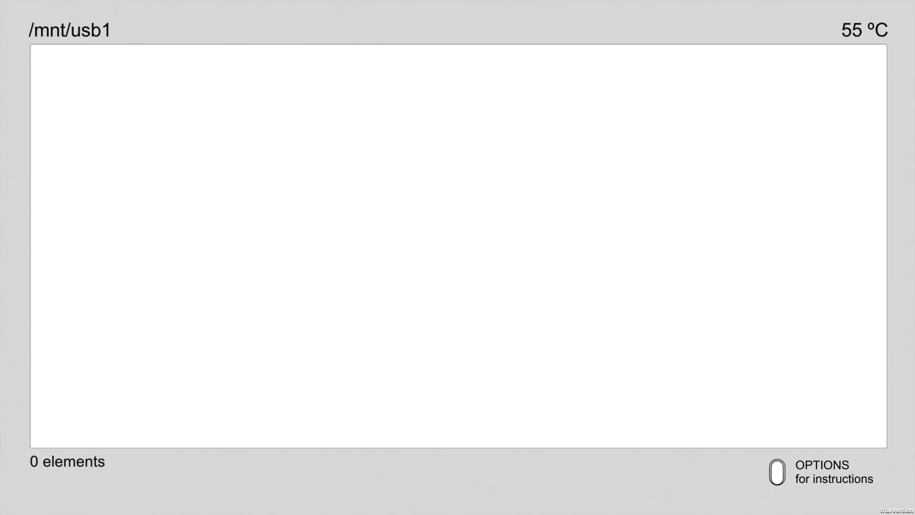
Step: Browse from the root to the /data/retroarch/downloads folder
key(Right)
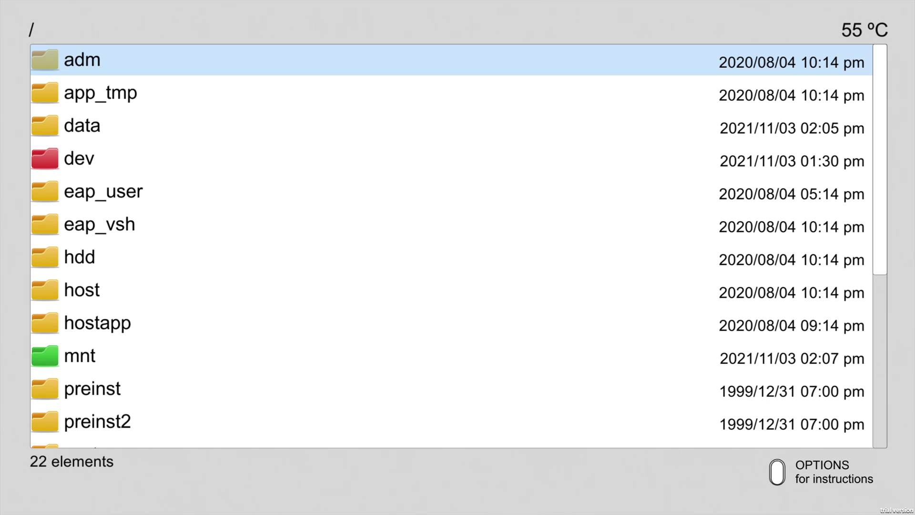
key(Down)
key(Down)
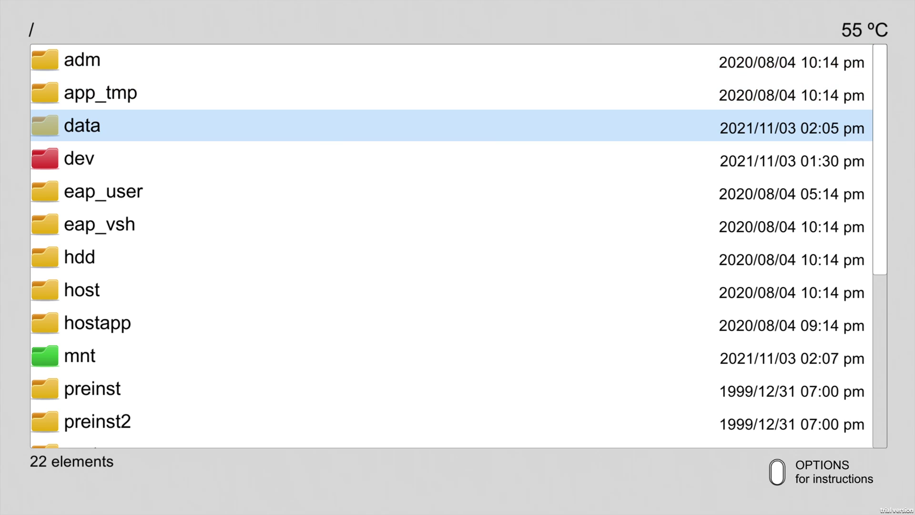
key(Return)
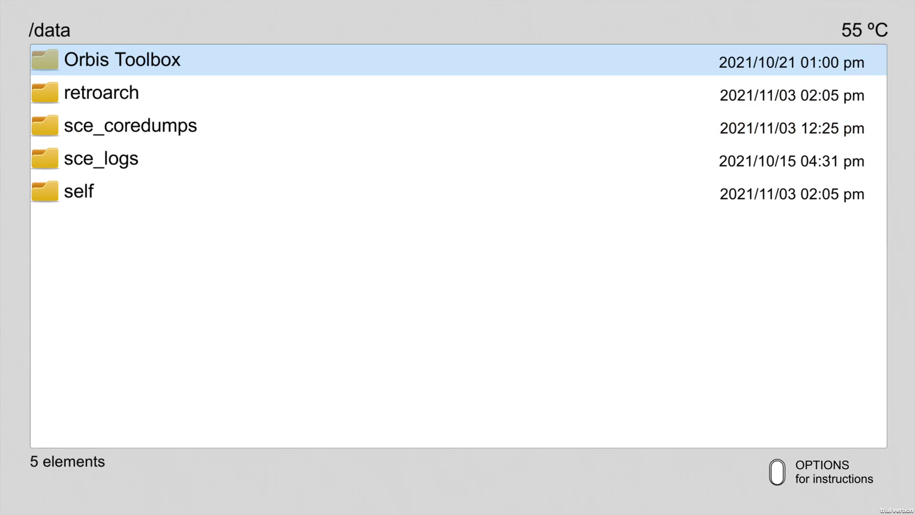
key(Down)
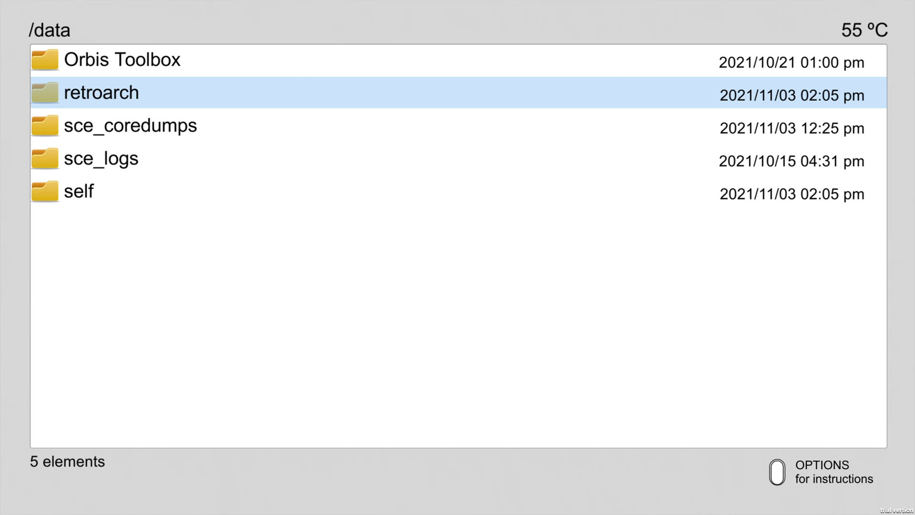
key(Return)
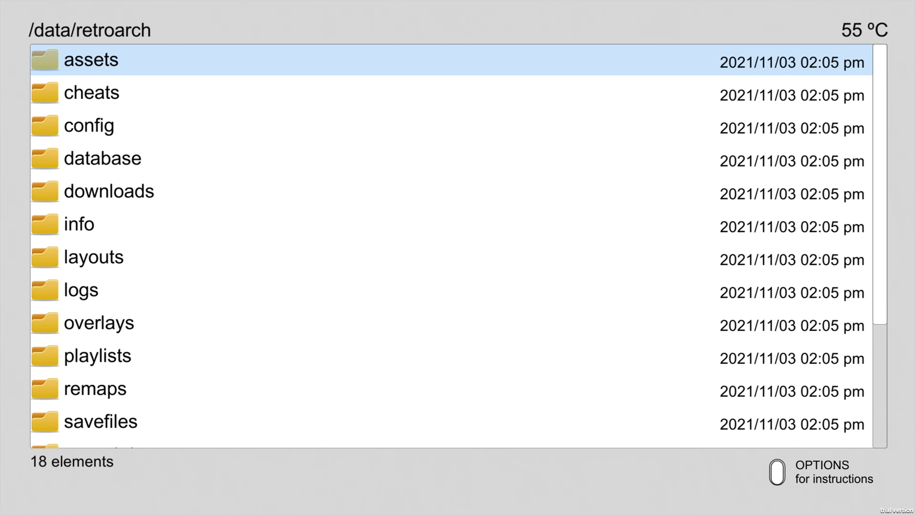
key(Down)
key(Down)
key(Down)
key(Down)
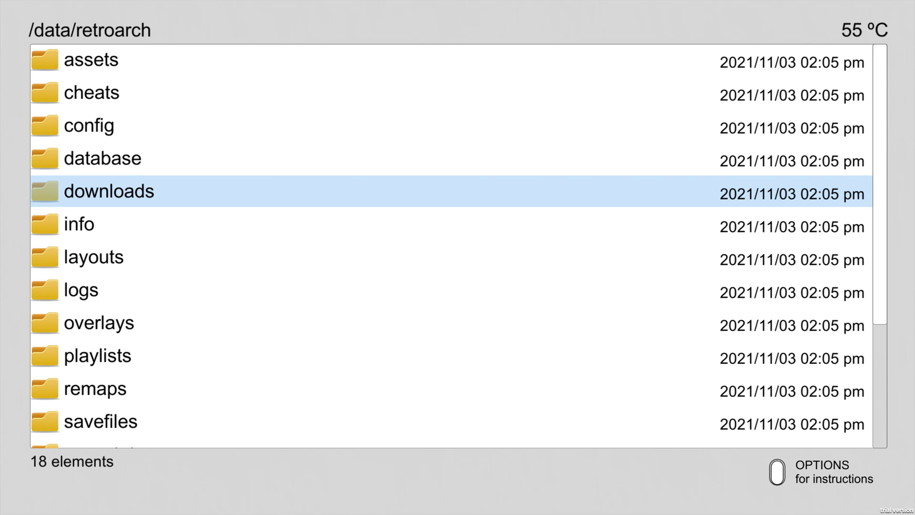
key(Return)
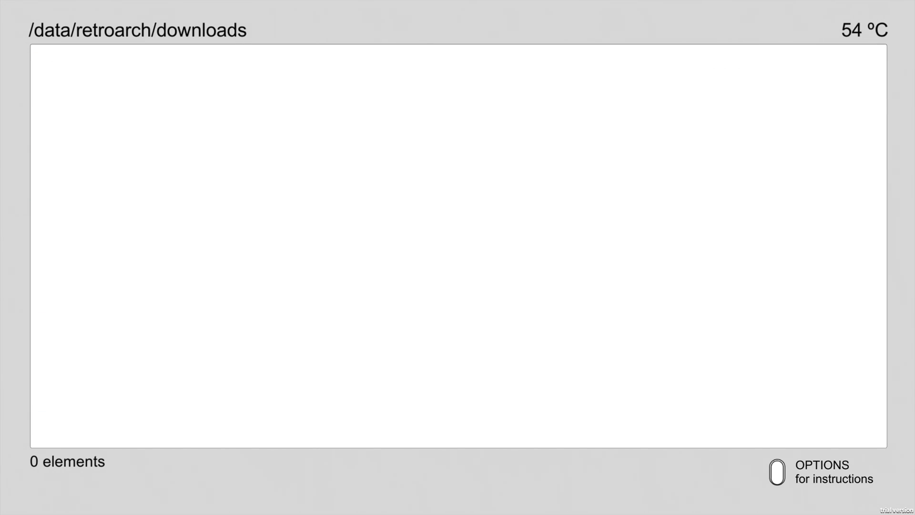
Step: Paste the Genesis, NES and SNES folders into the empty downloads folder
key(Menu)
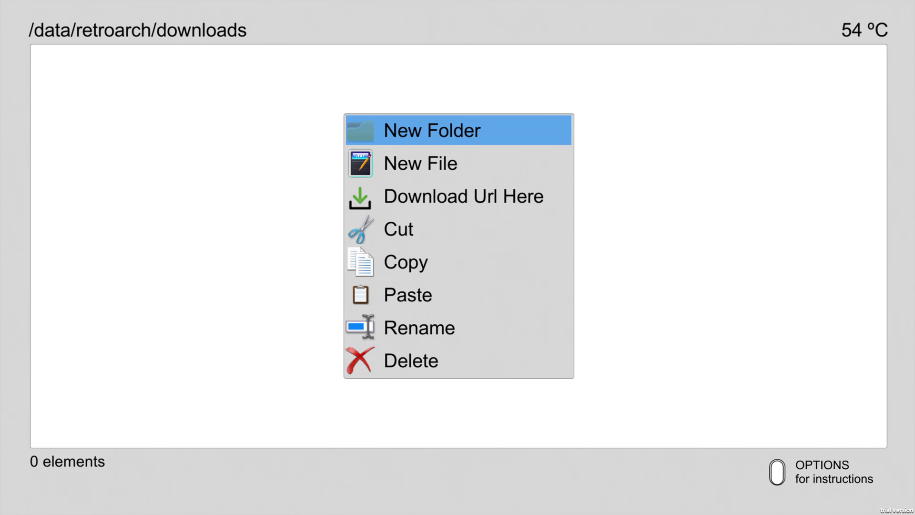
key(Down)
key(Down)
key(Down)
key(Down)
key(Down)
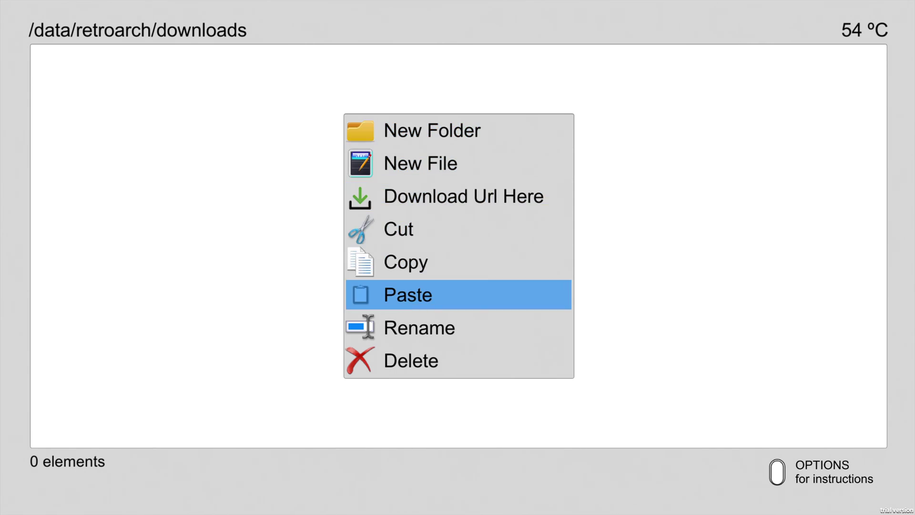
key(Return)
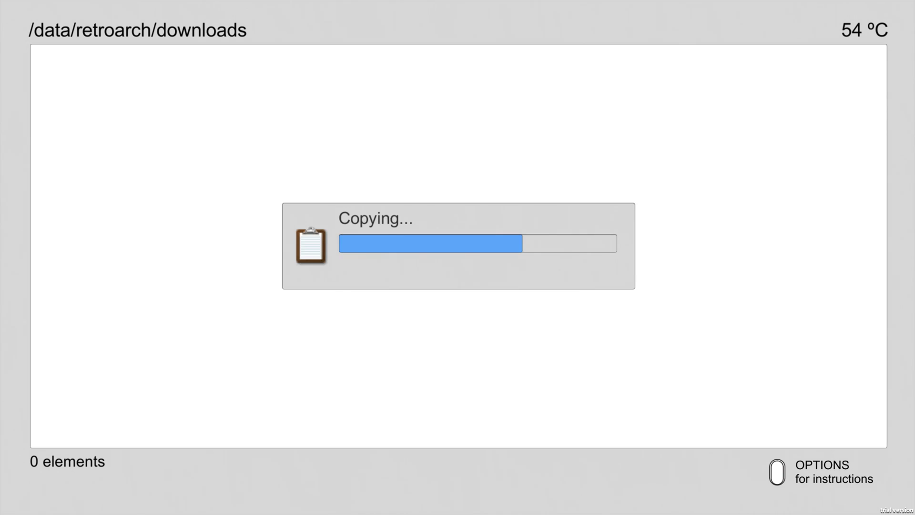